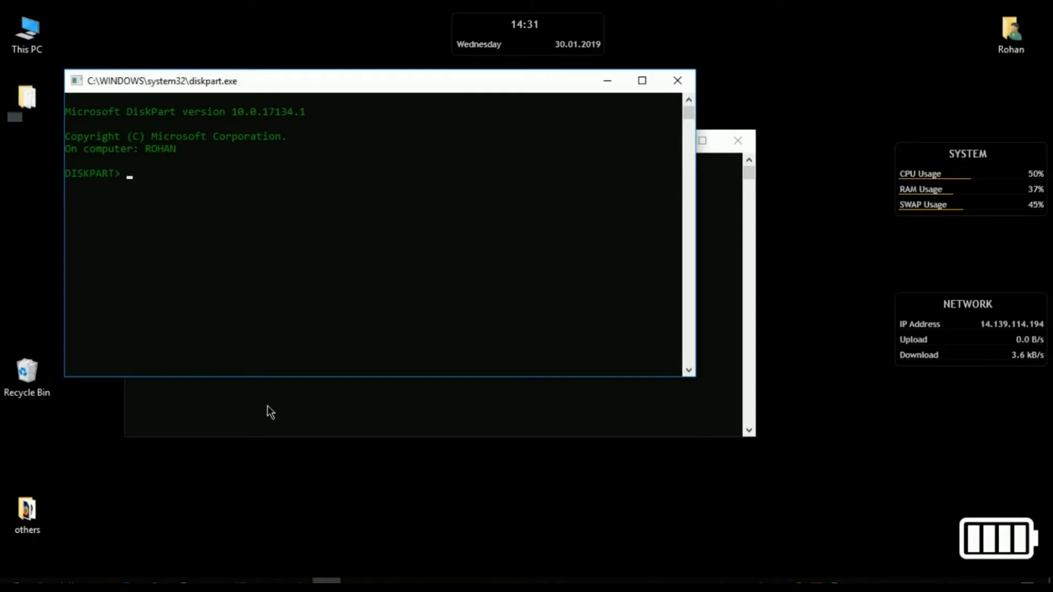
List the available disks in DiskPart and select disk 2.
{"action": "type", "text": "list disk"}
{"action": "key", "text": "Return"}
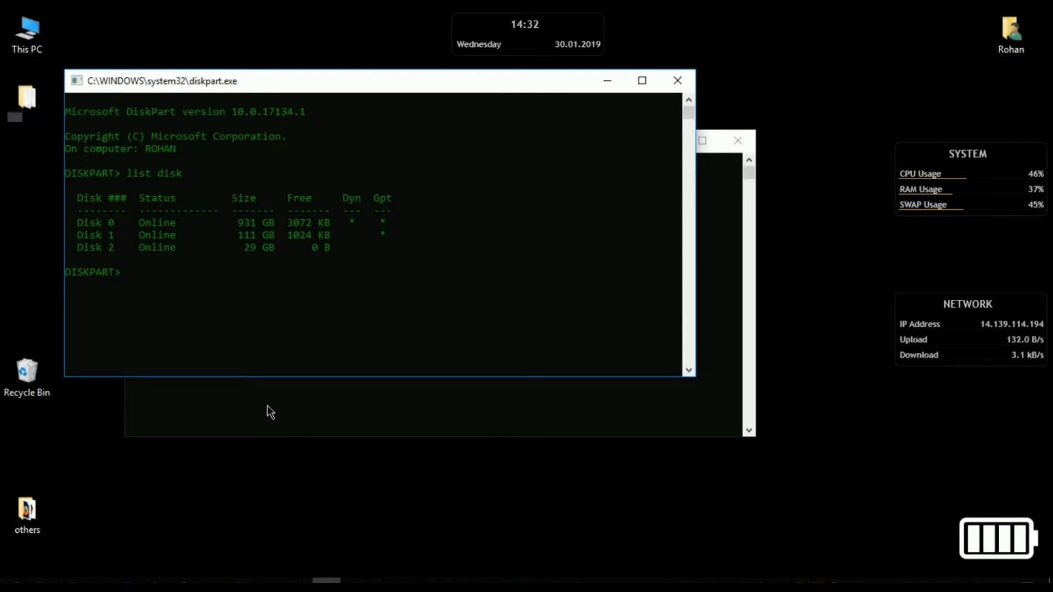
{"action": "type", "text": "ec"}
{"action": "type", "text": "lect dis"}
{"action": "type", "text": "k"}
{"action": "type", "text": " 2"}
{"action": "key", "text": "Return"}
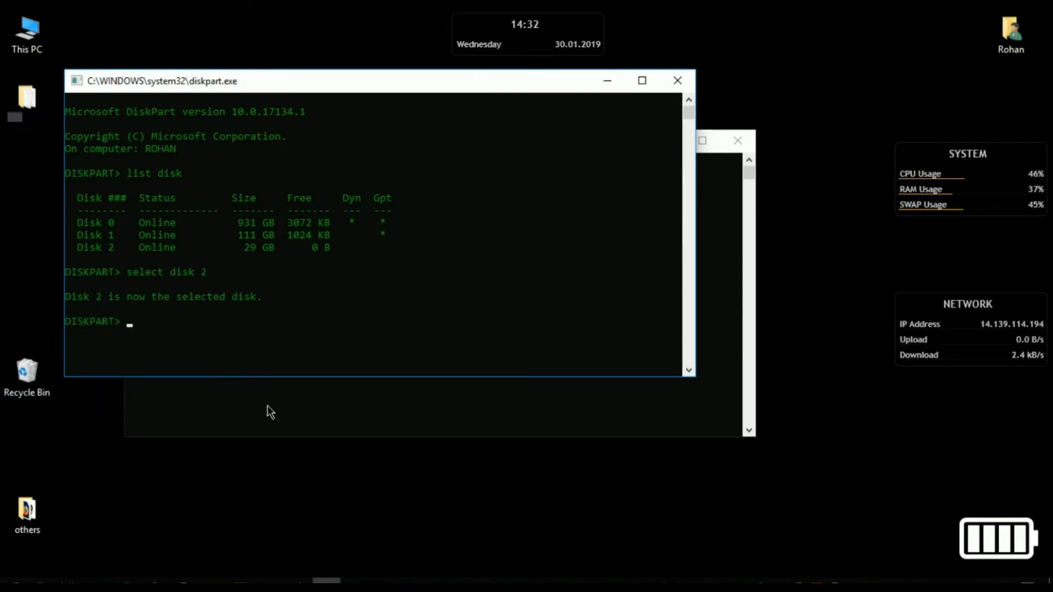
Clean the selected disk and create a primary partition on it.
{"action": "type", "text": "clean"}
{"action": "key", "text": "Return"}
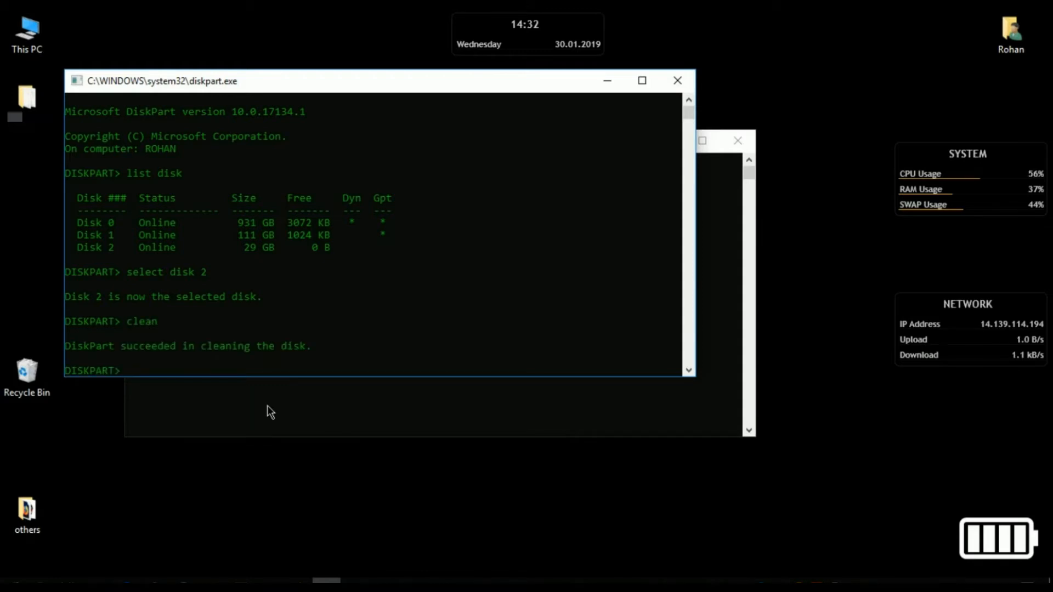
{"action": "type", "text": "cra"}
{"action": "key", "text": "BackSpace"}
{"action": "key", "text": "BackSpace"}
{"action": "type", "text": "ret"}
{"action": "type", "text": "te partit"}
{"action": "type", "text": "ion"}
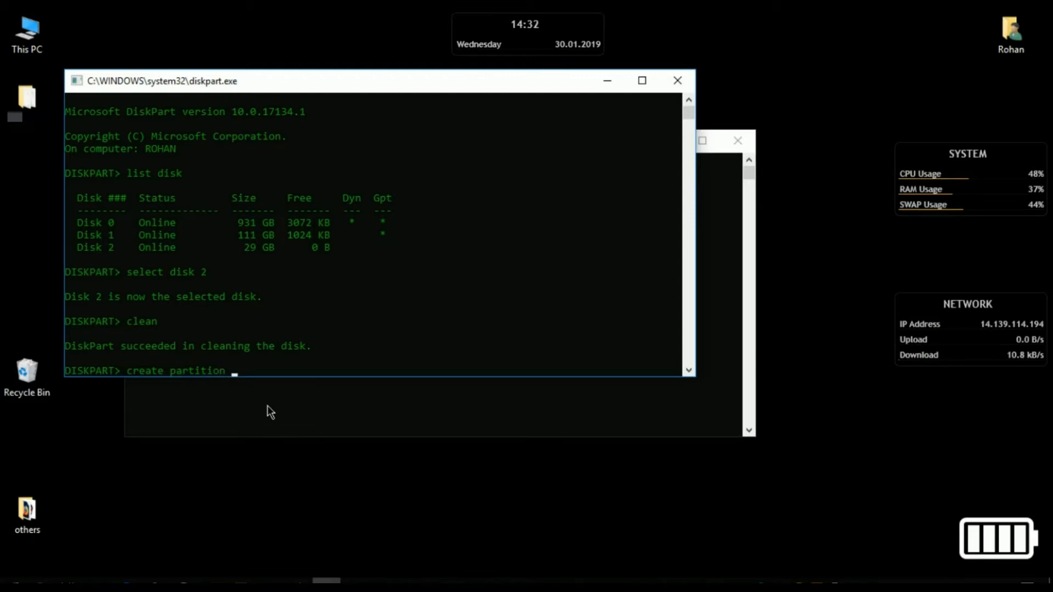
{"action": "type", "text": " primary"}
{"action": "key", "text": "Return"}
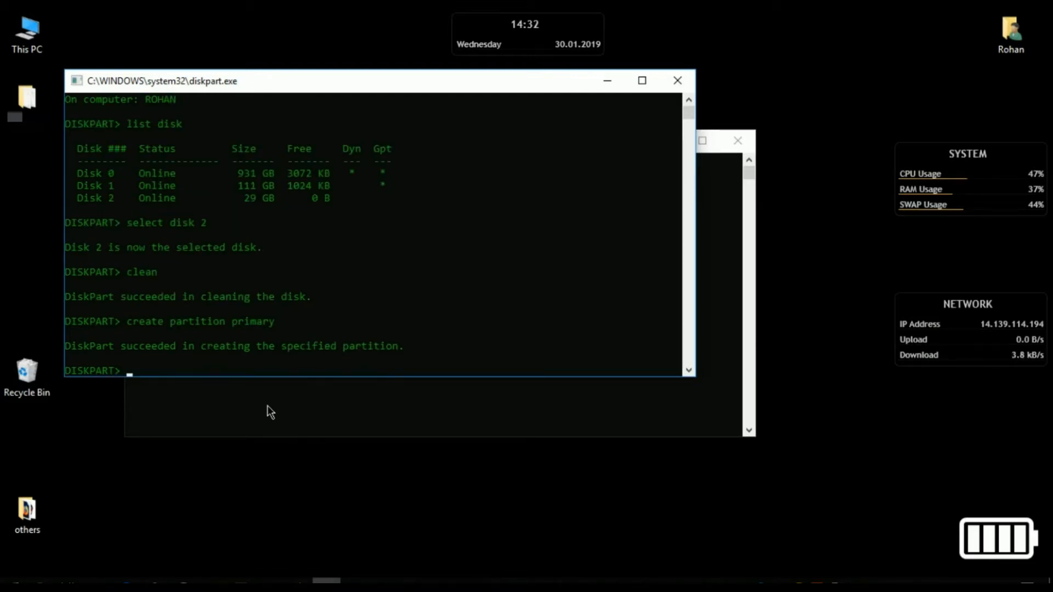
Quick-format the new primary partition as NTFS and mark it as active.
{"action": "type", "text": "format = fs ntfs quick"}
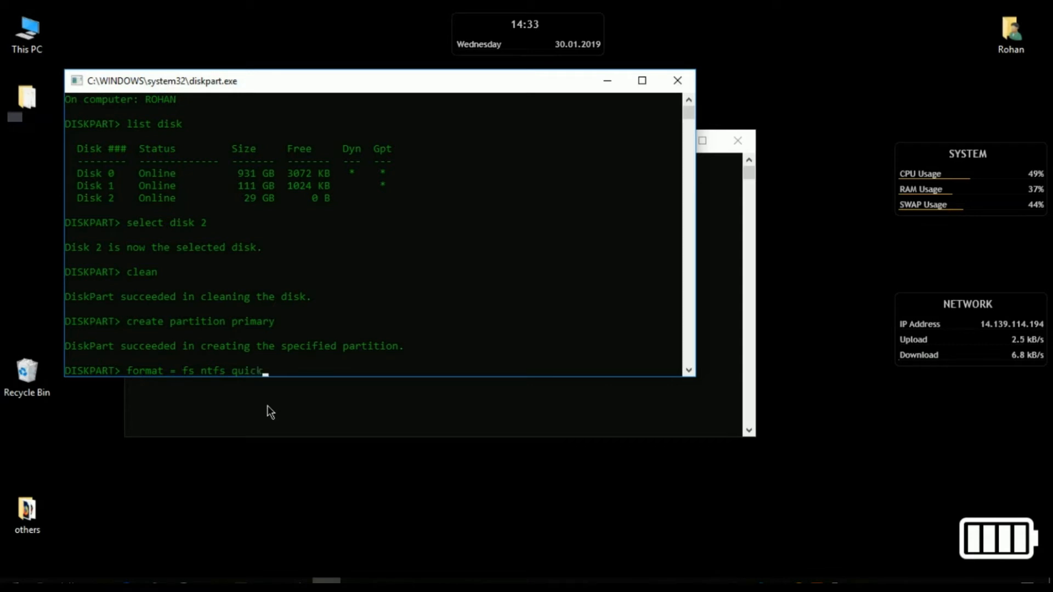
{"action": "key", "text": "Return"}
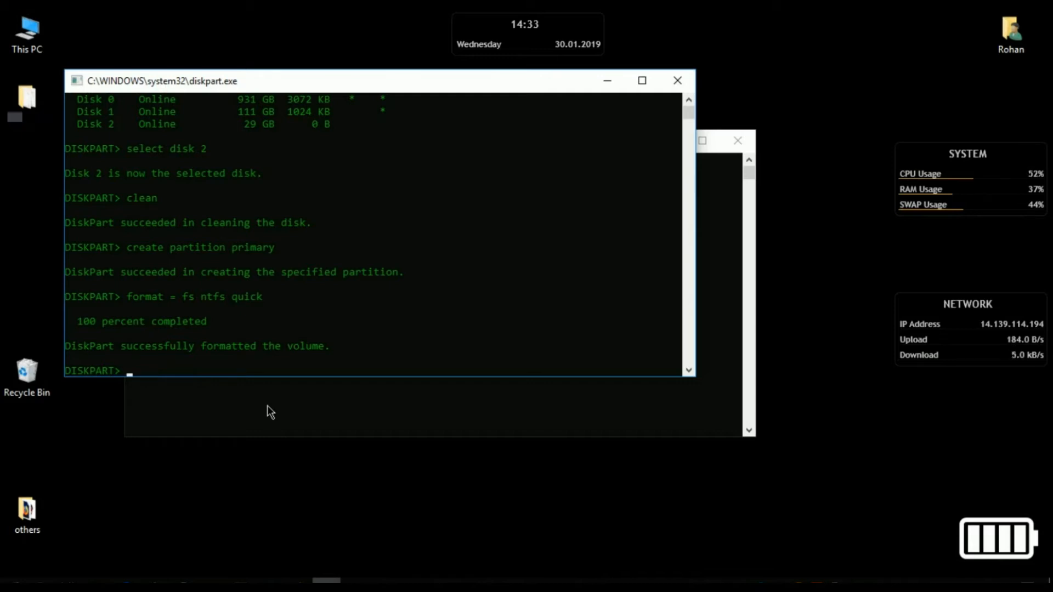
{"action": "type", "text": "active"}
{"action": "key", "text": "Return"}
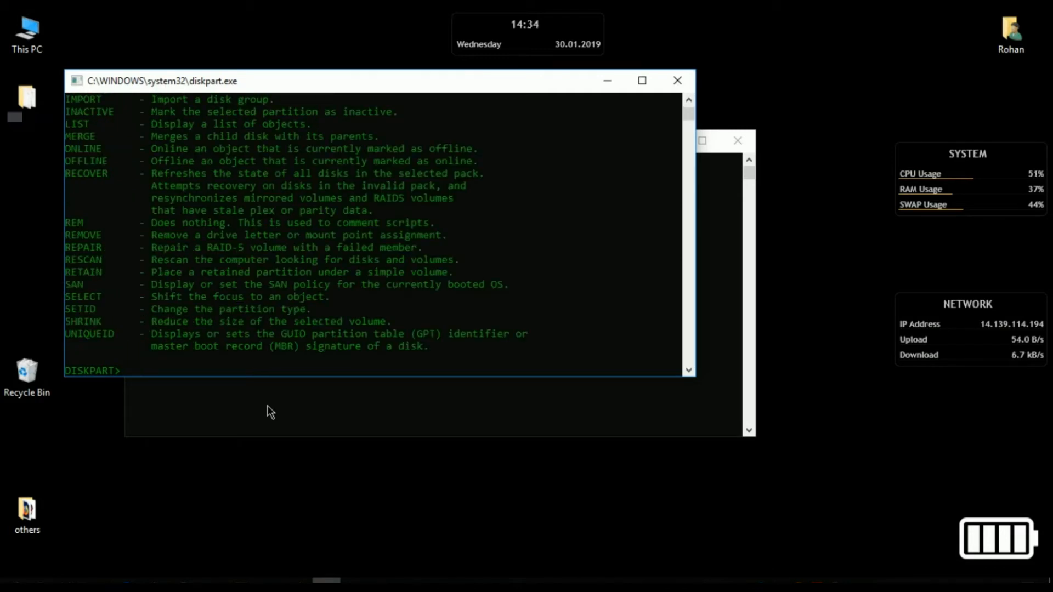
{"action": "type", "text": "active"}
{"action": "key", "text": "Return"}
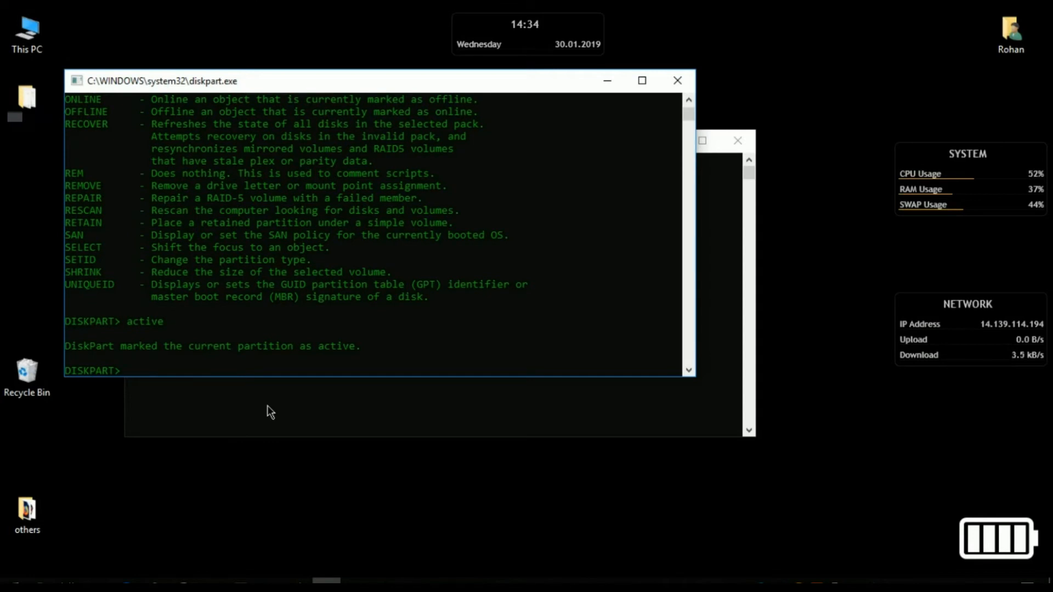
End the DiskPart session along with its Command Prompt, and open This PC from the desktop.
{"action": "type", "text": "exit"}
{"action": "key", "text": "Return"}
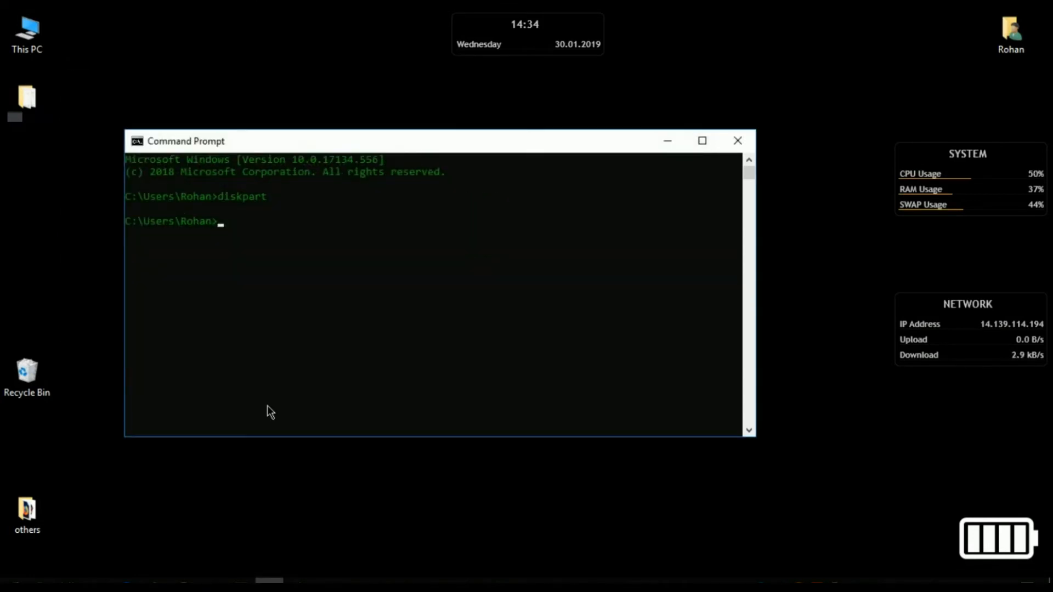
{"action": "left_click", "coordinate": [737, 147]}
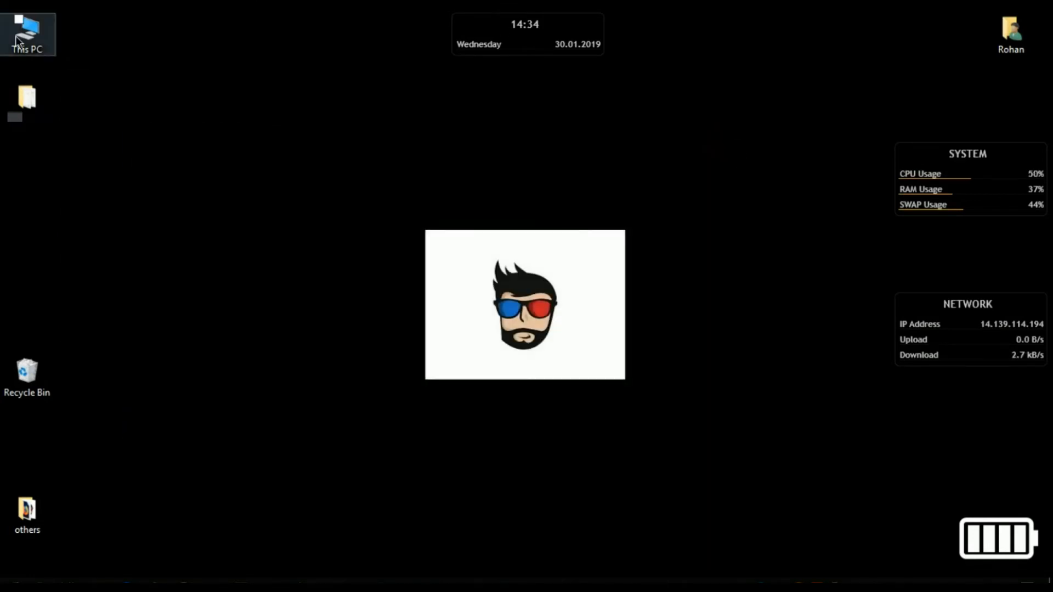
{"action": "left_click", "coordinate": [36, 51]}
{"action": "double_click", "coordinate": [36, 51]}
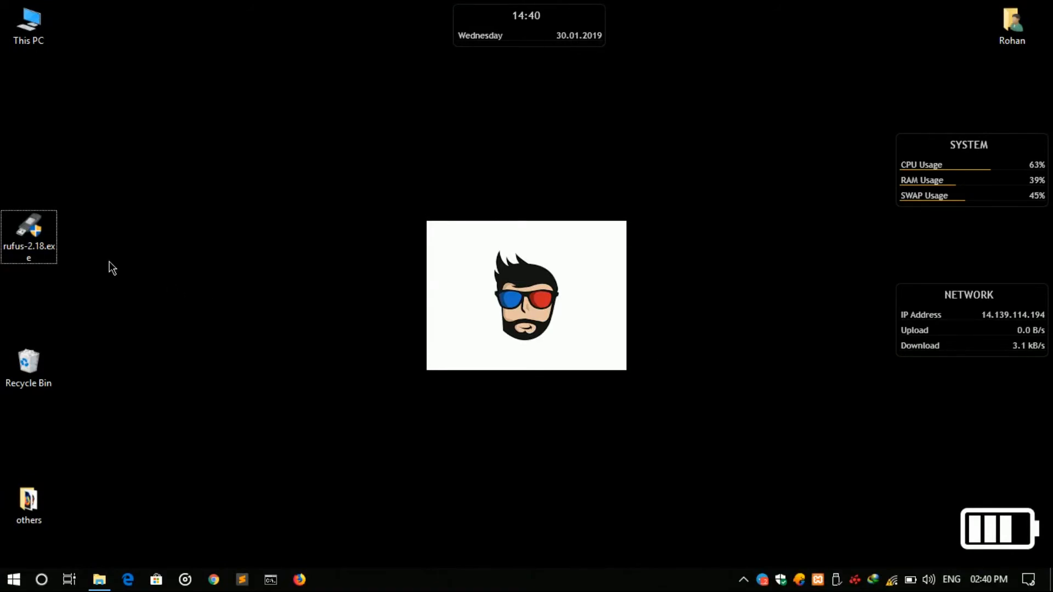
Launch Rufus 2.18 from the desktop and keep NO_LABEL (H:) [32GB] as the target device.
{"action": "double_click", "coordinate": [25, 242]}
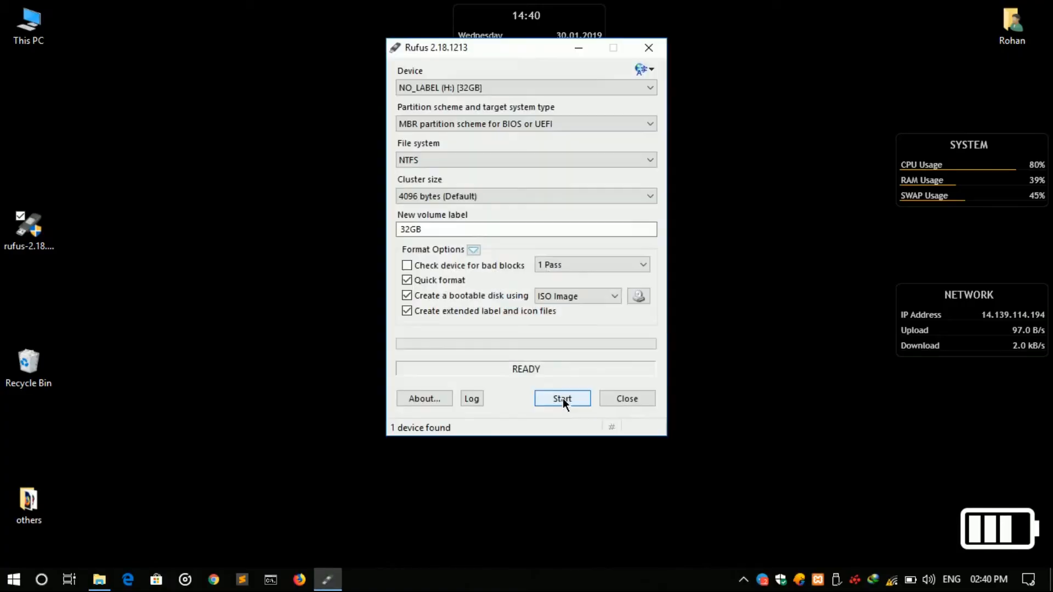
{"action": "left_click", "coordinate": [513, 89]}
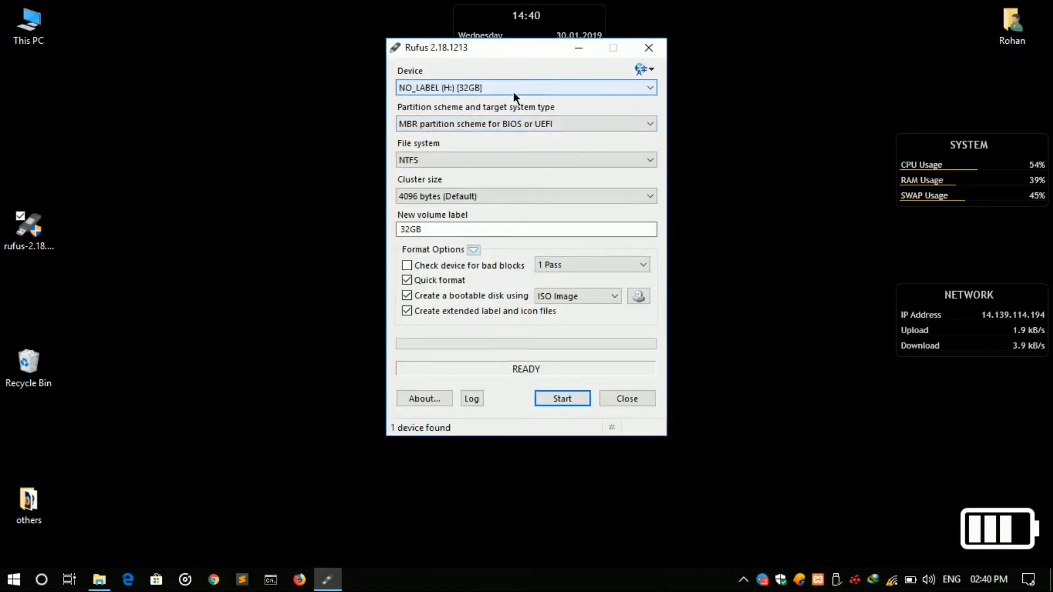
{"action": "left_click", "coordinate": [502, 87]}
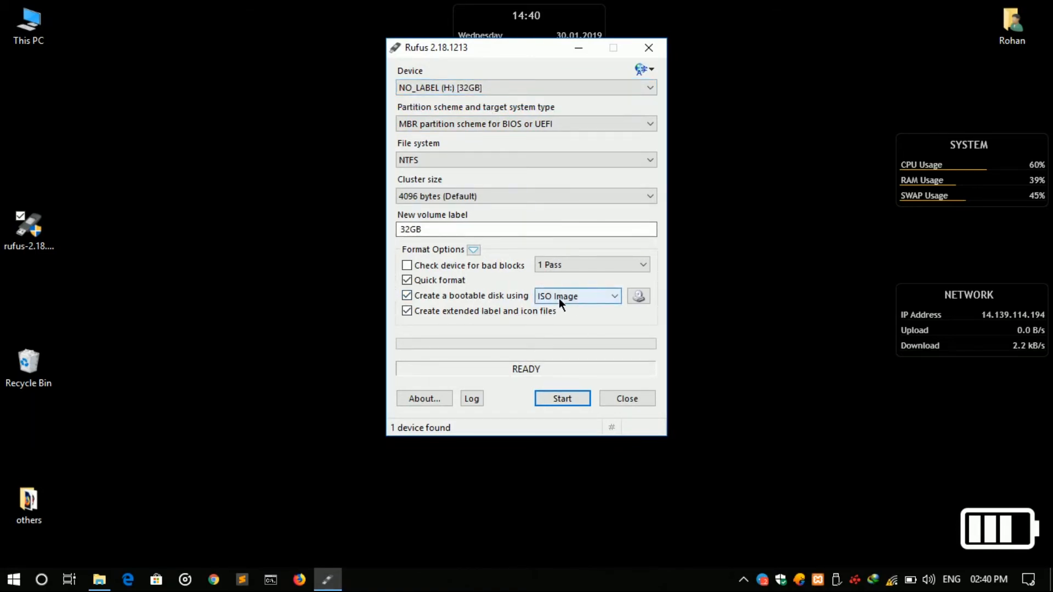
Load Windows10x64.iso from the os folder on drive D: as the bootable ISO image.
{"action": "left_click", "coordinate": [641, 298]}
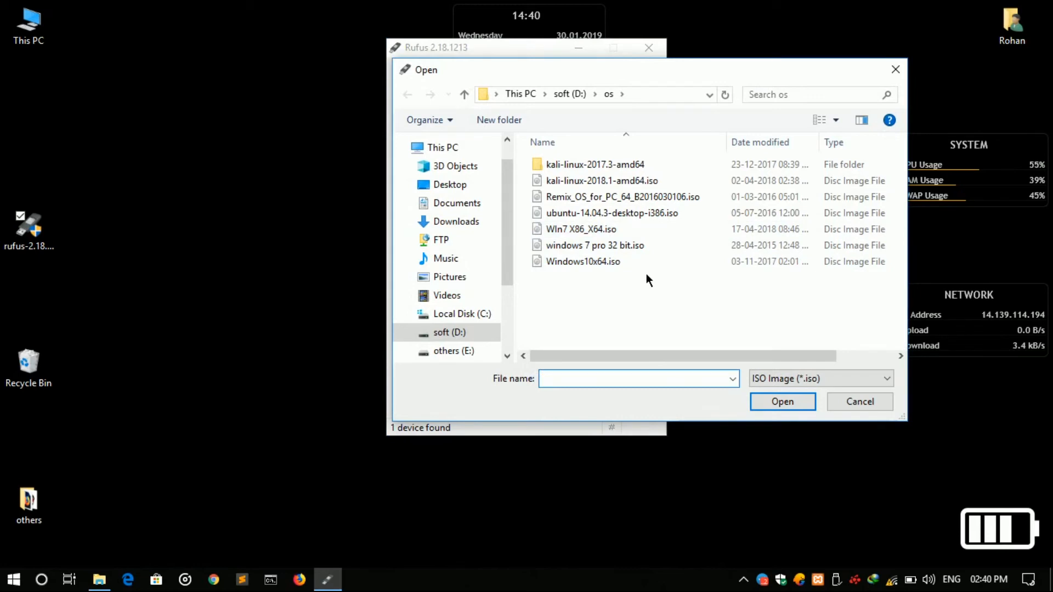
{"action": "left_click", "coordinate": [629, 260]}
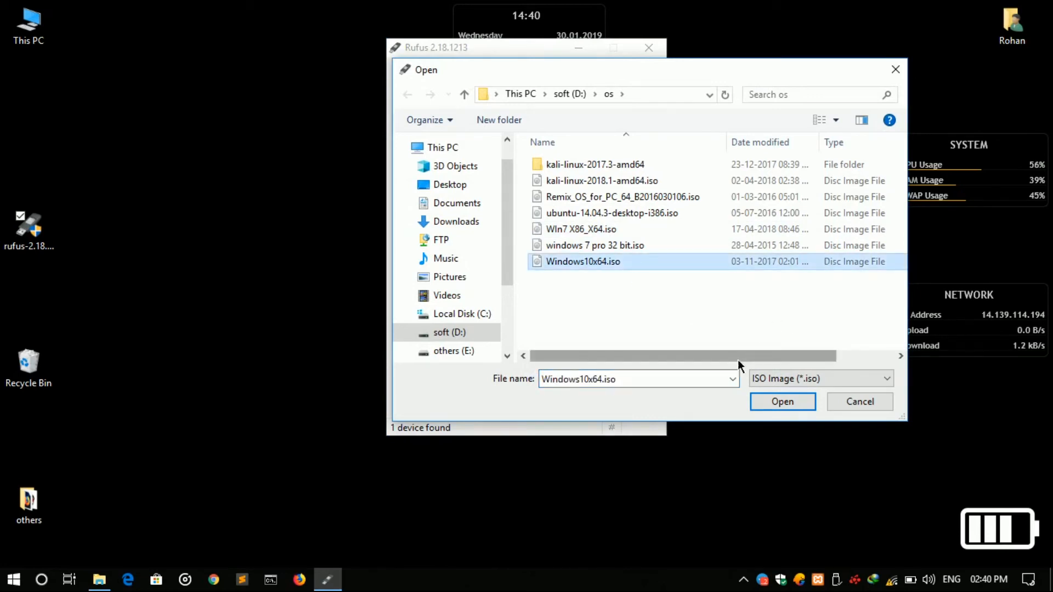
{"action": "left_click", "coordinate": [779, 408]}
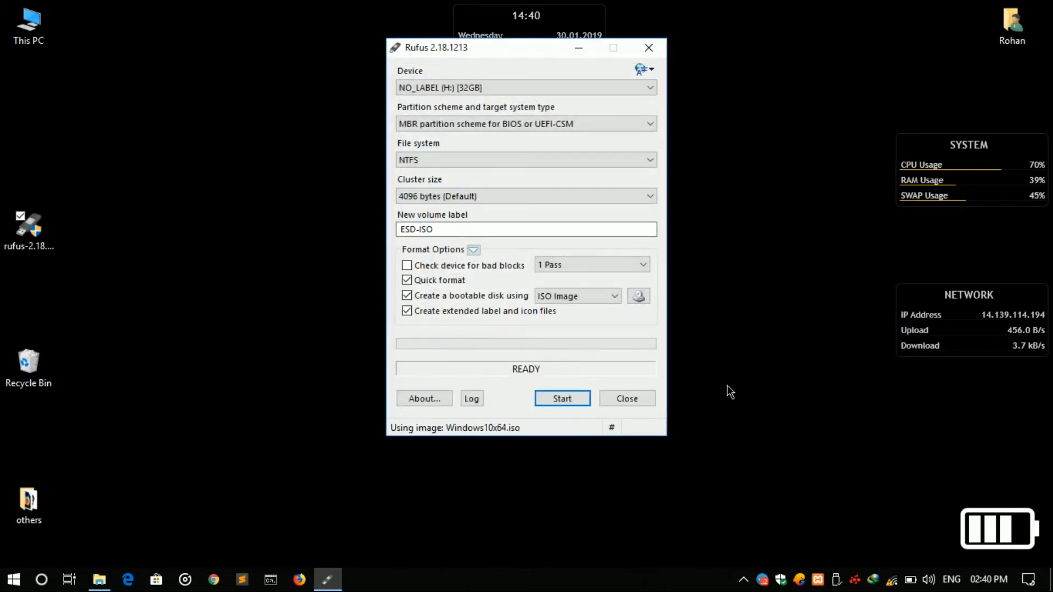
Write the Windows 10 image to the USB drive, accepting the loss of its data, and close Rufus.
{"action": "left_click", "coordinate": [559, 400]}
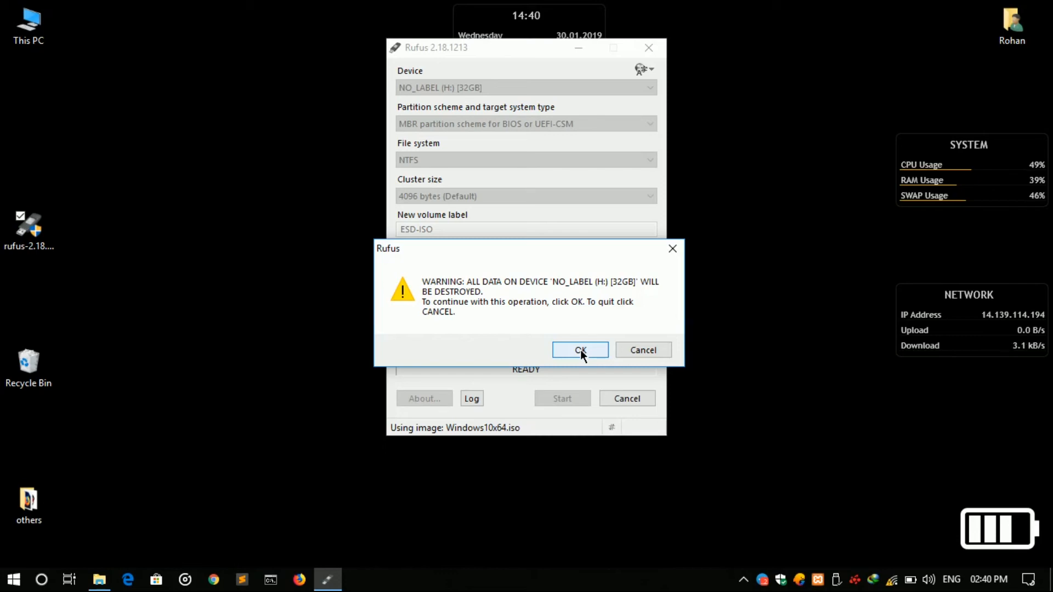
{"action": "left_click", "coordinate": [581, 350]}
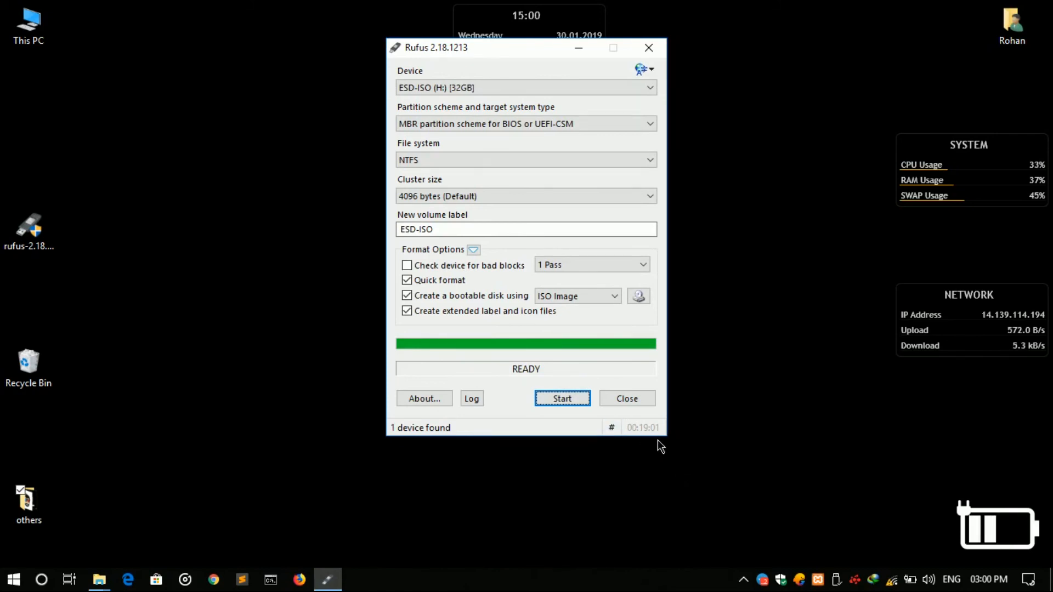
{"action": "left_click", "coordinate": [634, 398]}
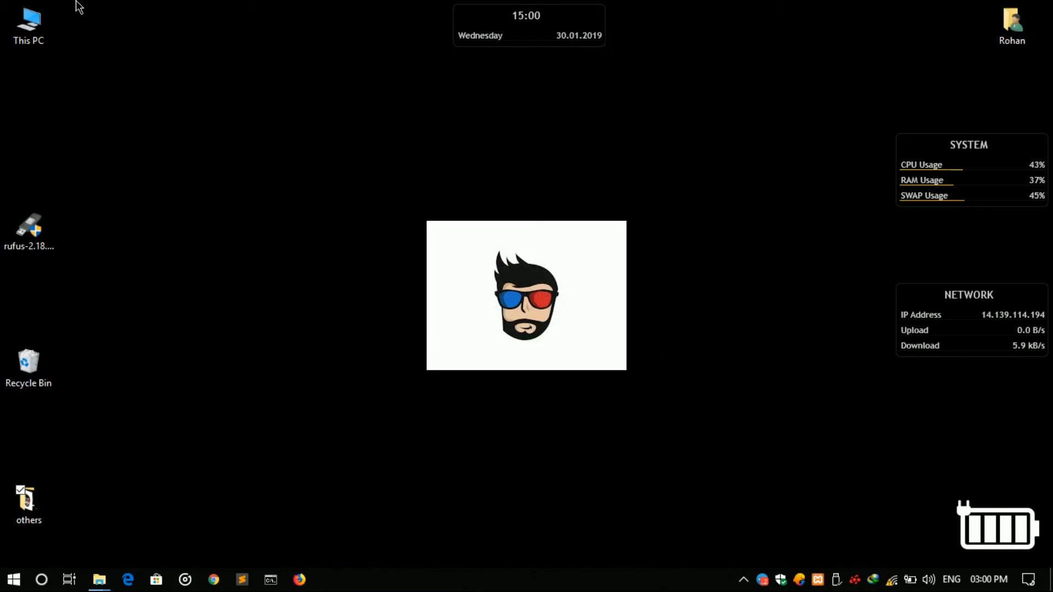
Open This PC in a maximized window to check the USB drive among the devices and drives.
{"action": "double_click", "coordinate": [29, 22]}
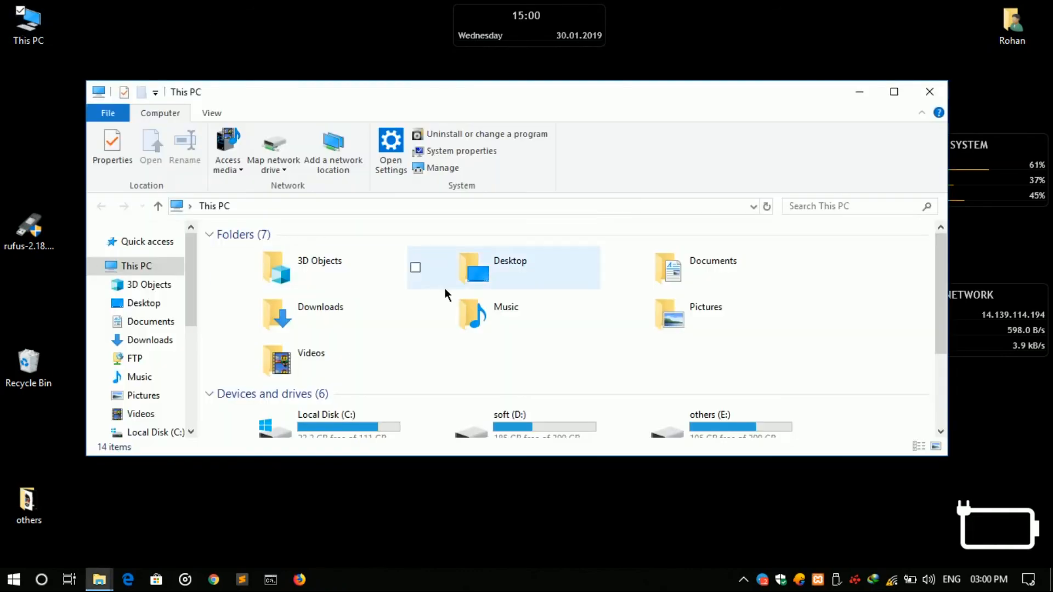
{"action": "double_click", "coordinate": [411, 99]}
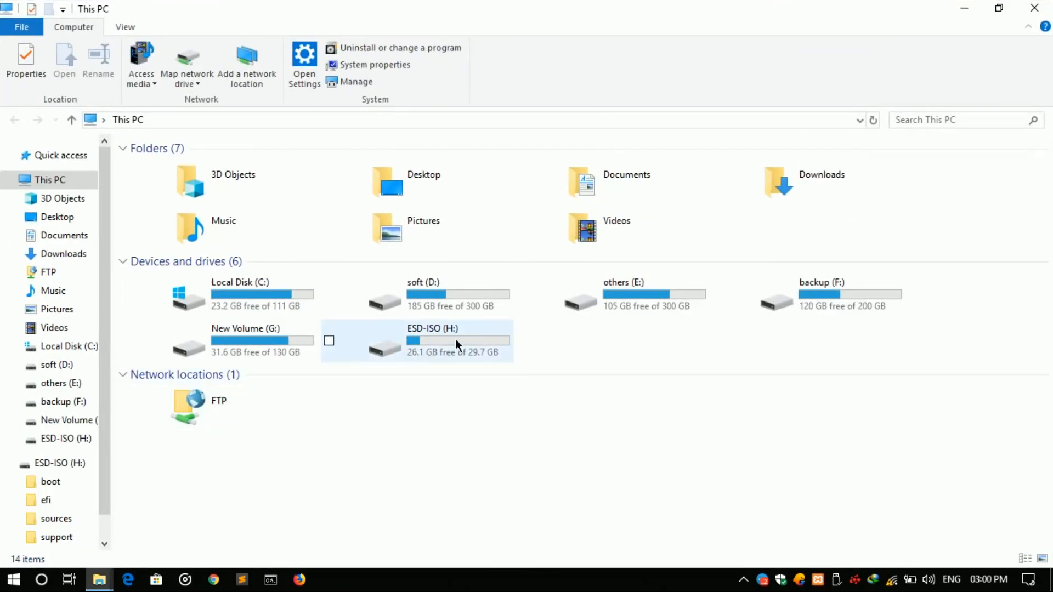